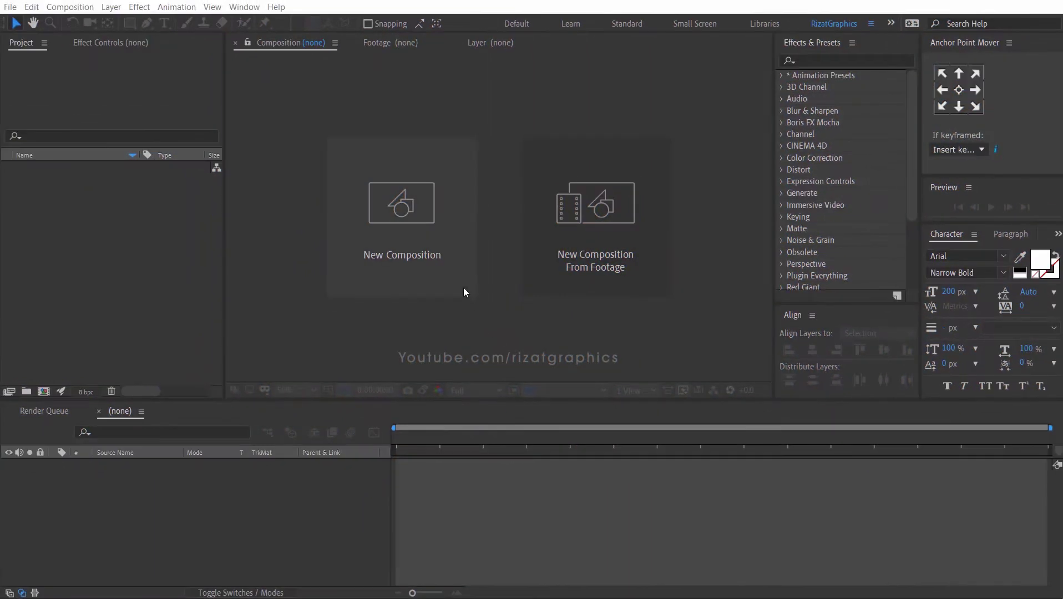
Make a new comp named 'Audio Tutorial' at 1920×1080, 30 fps, with Duration 0:00:20:00.
click(463, 288)
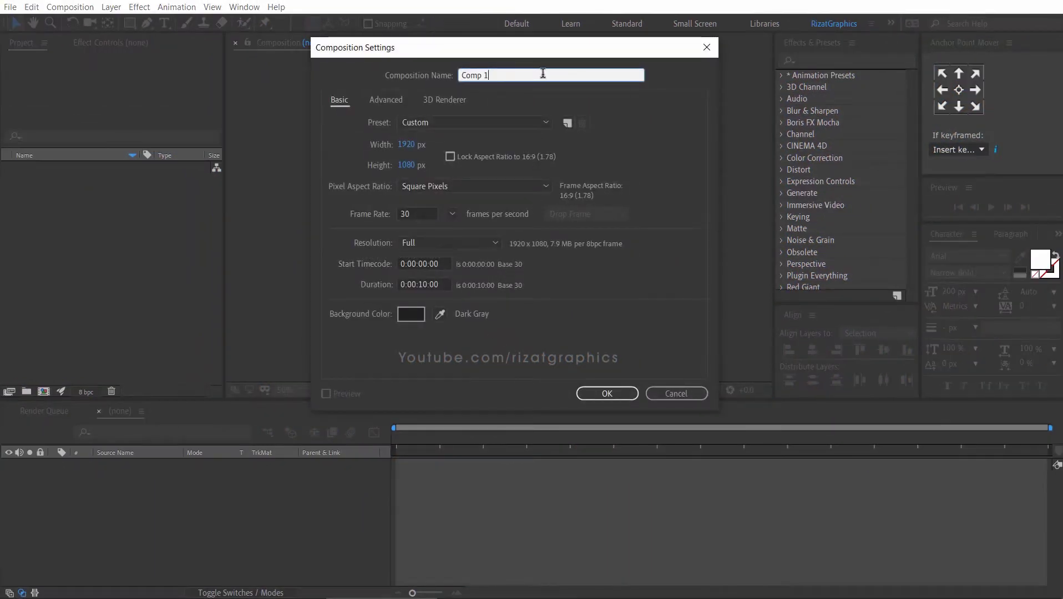
text(Audio Tutorial)
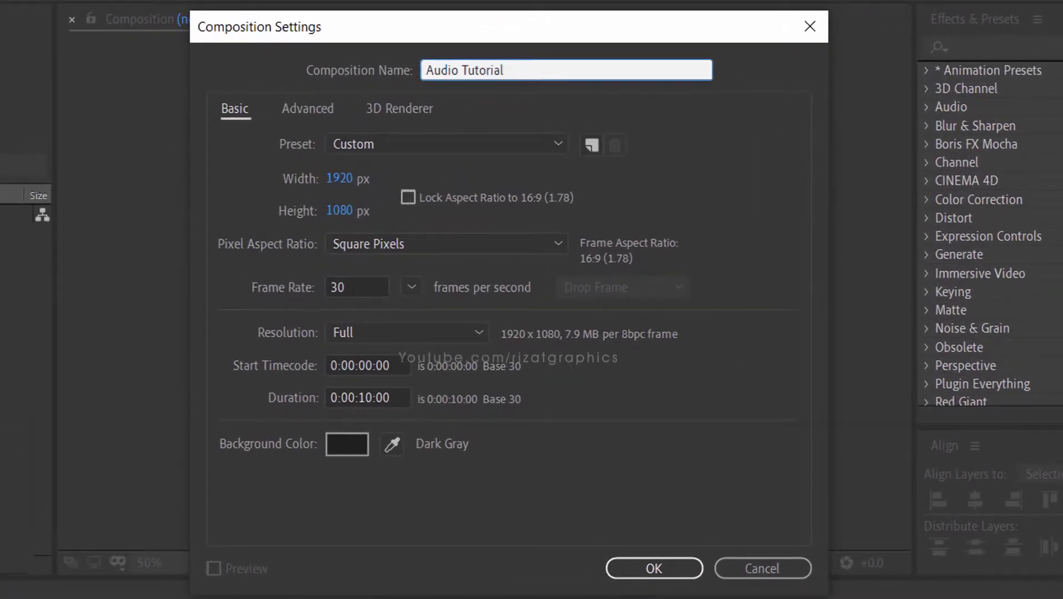
click(361, 180)
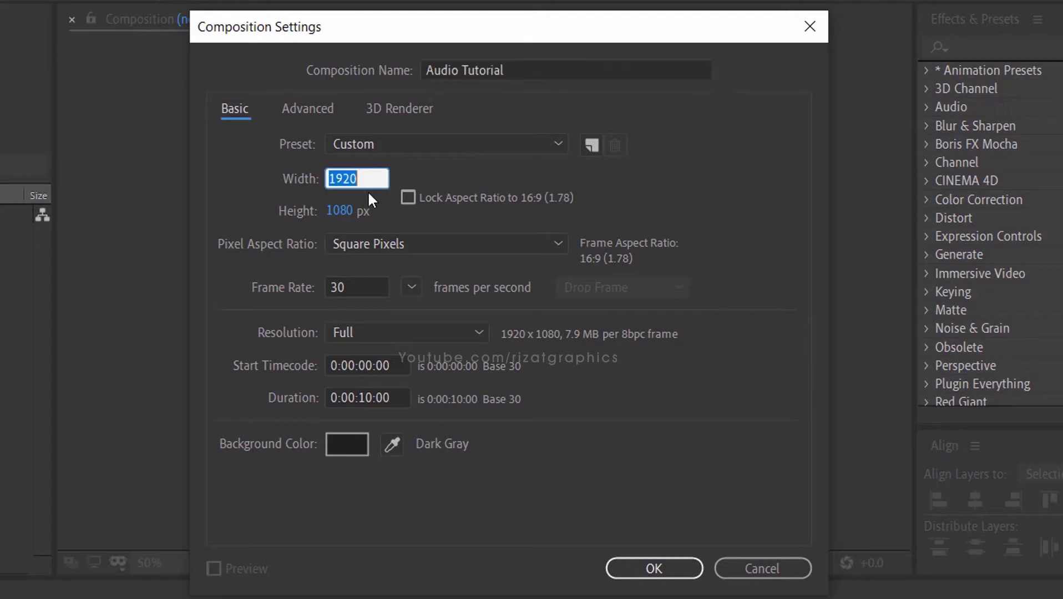
click(364, 211)
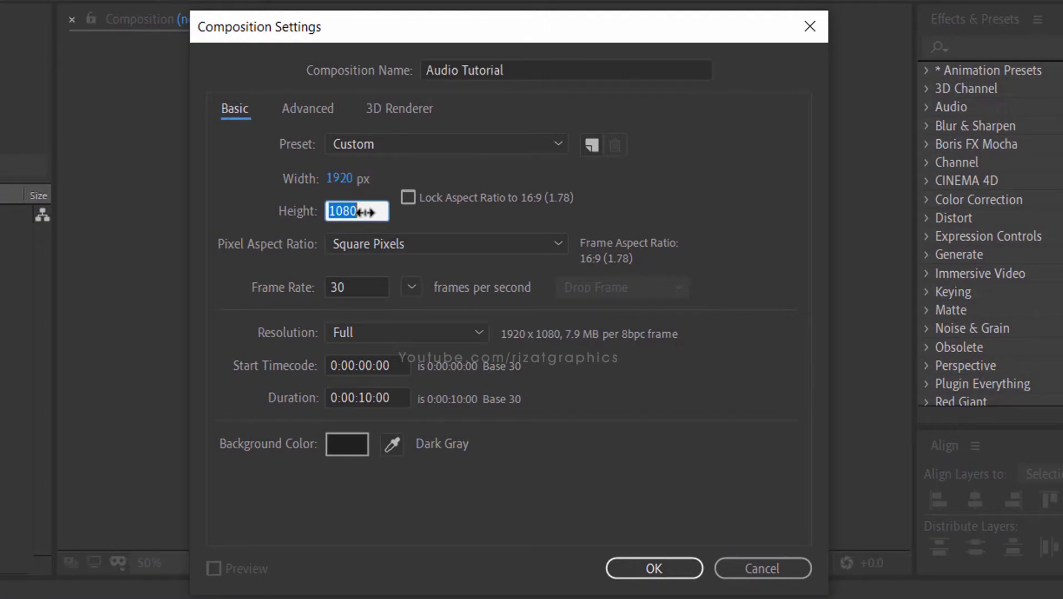
click(356, 288)
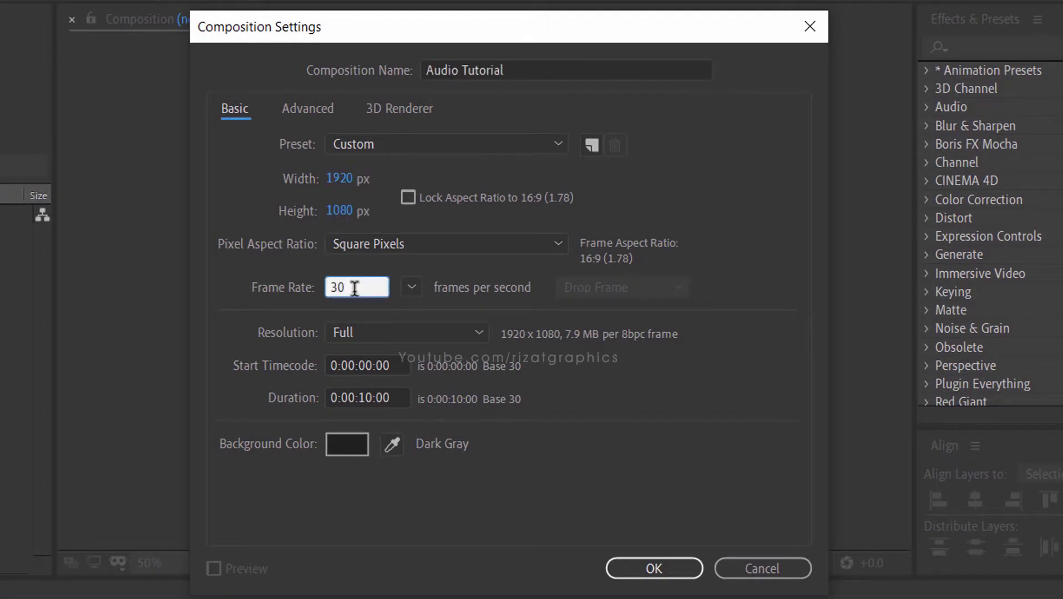
double_click(369, 394)
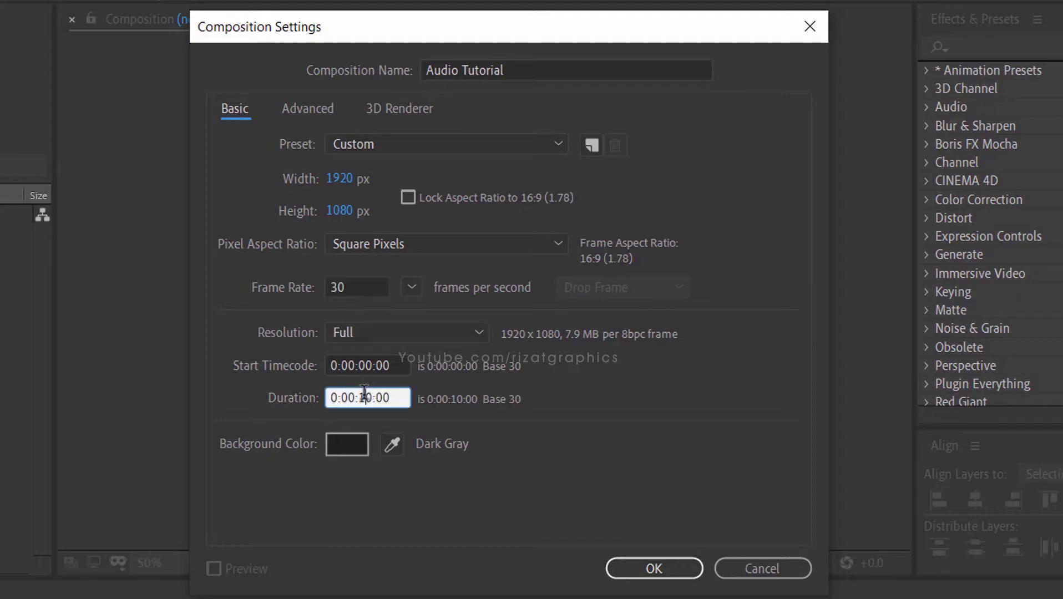
text(20)
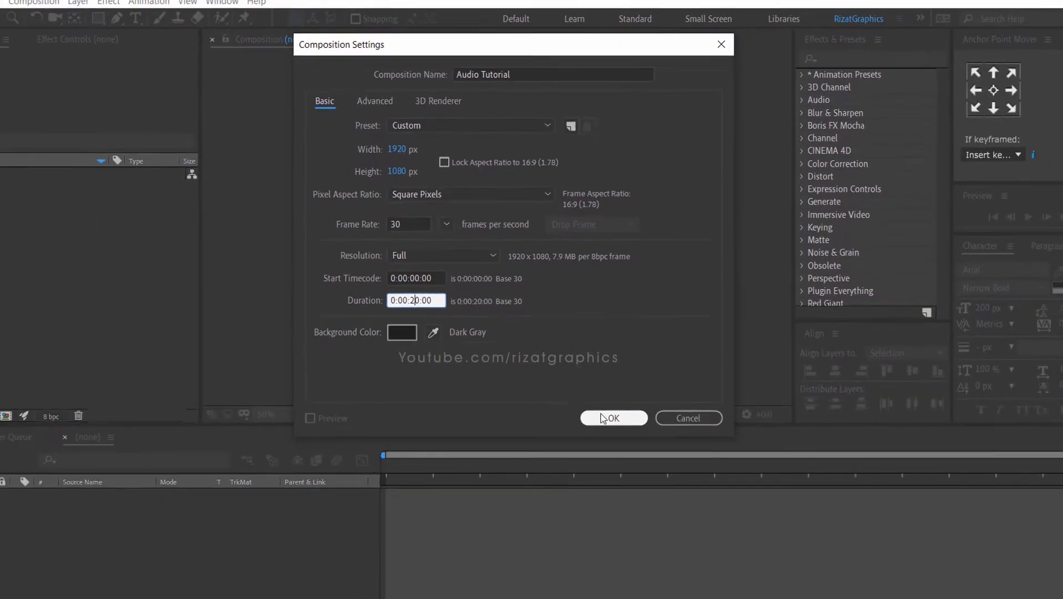
click(627, 479)
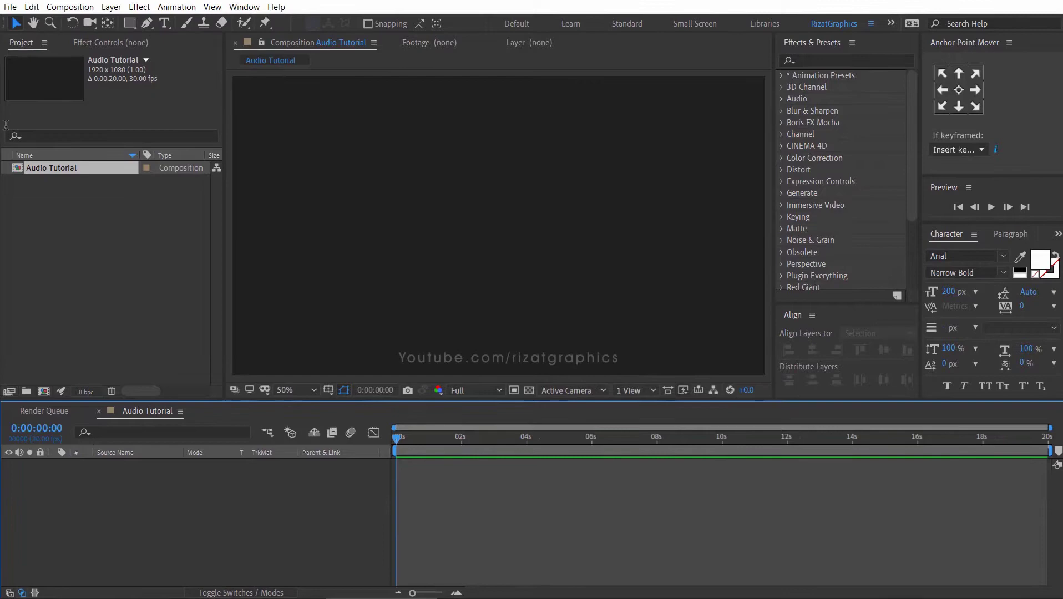
Import Wave - 19368.mp4 and Trancer - Gunnar Olsen.mp3 via File > Import > File.
click(10, 7)
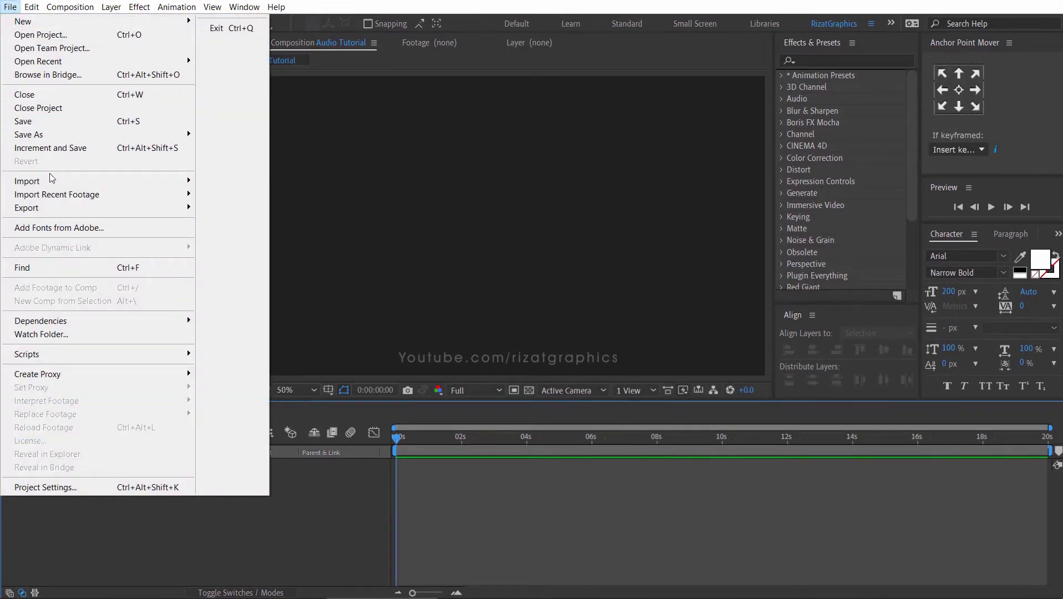
mouse_move(52, 179)
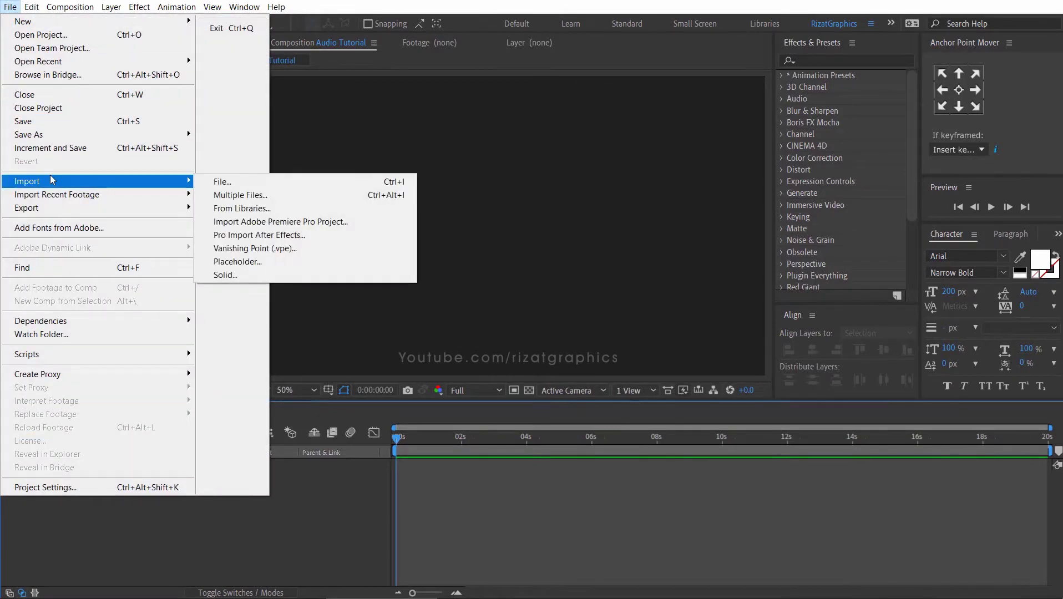
click(269, 182)
drag(397, 155, 210, 104)
click(502, 398)
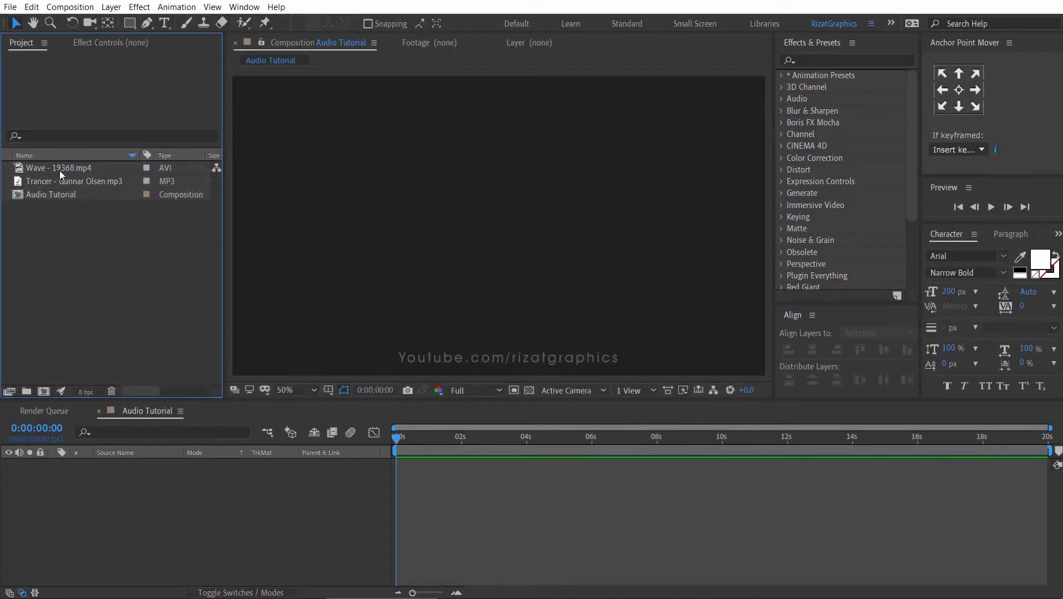
Drag Wave - 19368.mp4, then the Trancer MP3, into the Audio Tutorial timeline as layers.
drag(58, 168, 100, 480)
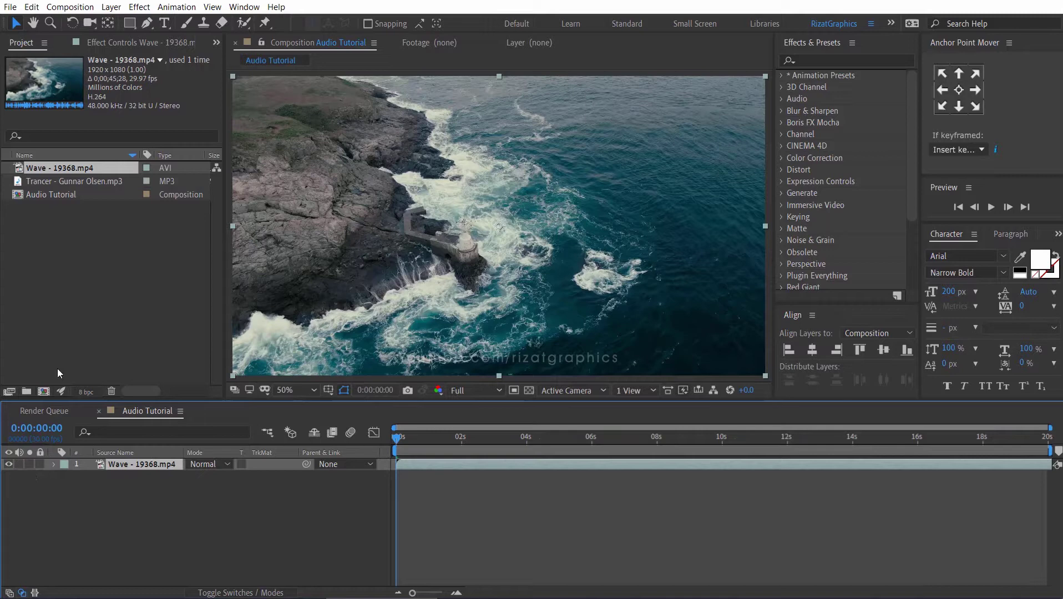
drag(73, 181, 107, 483)
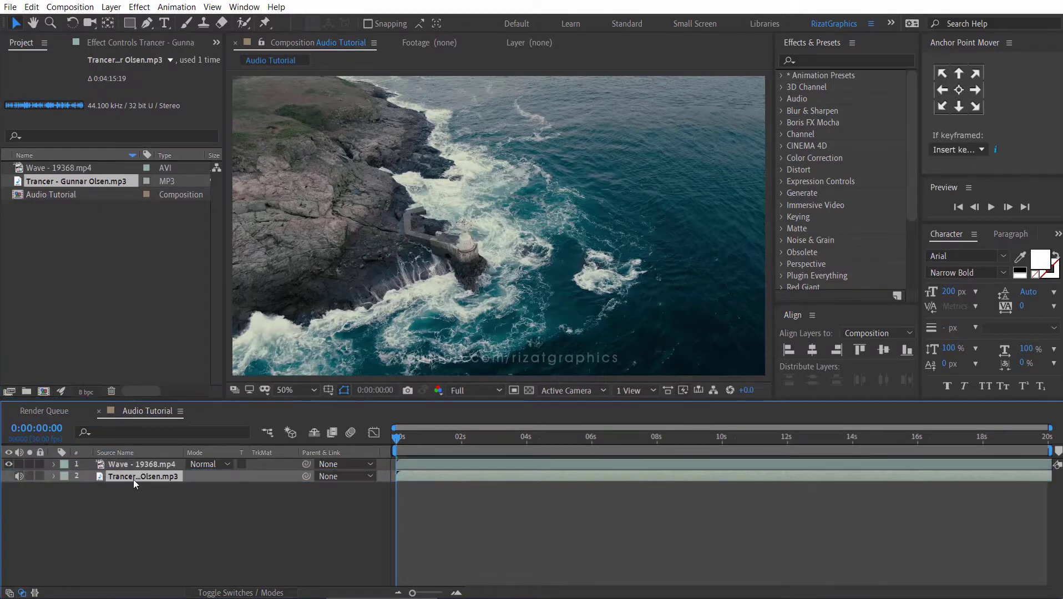
click(991, 207)
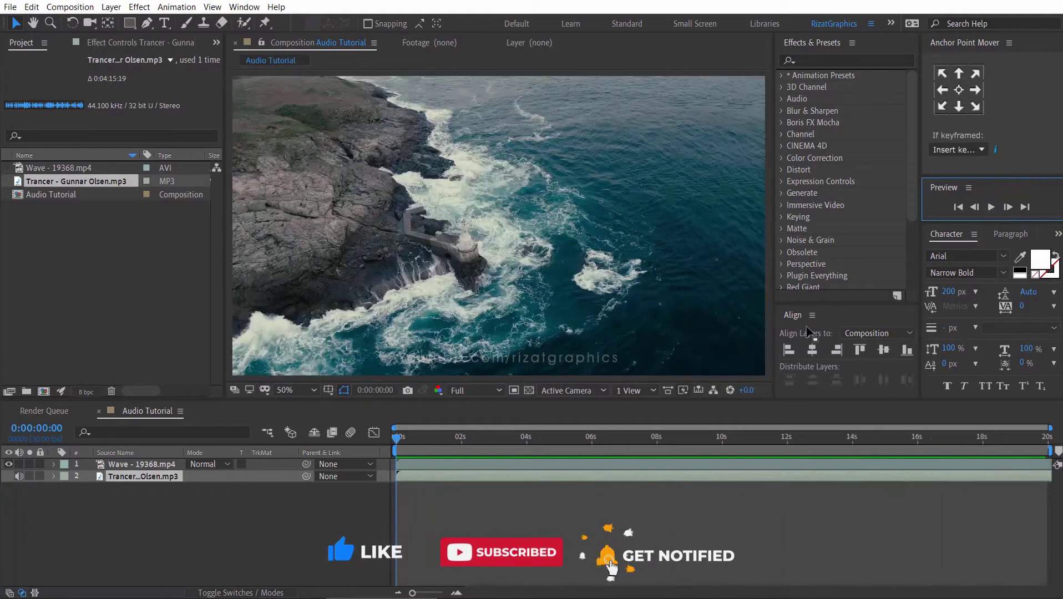
click(423, 475)
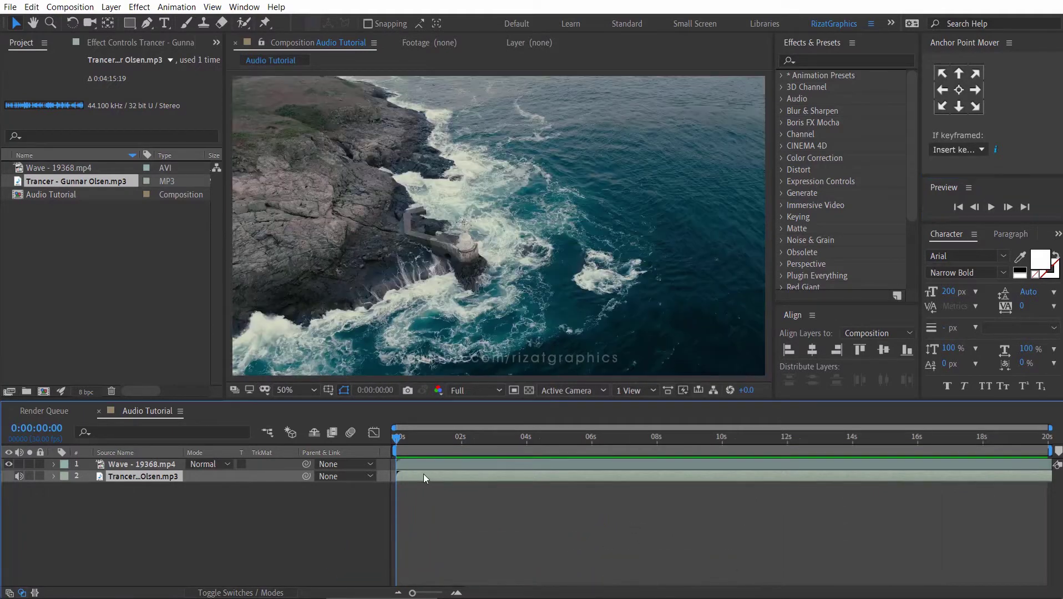
Twirl open the Trancer layer's Audio properties to reveal Audio Levels (+0.00 dB) and its Waveform.
click(53, 476)
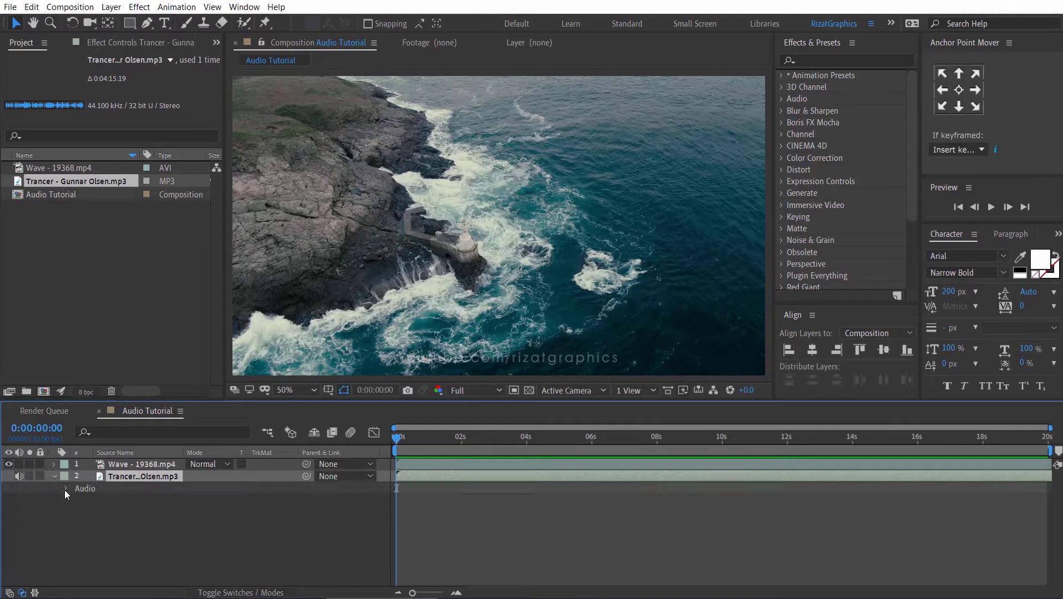
click(65, 489)
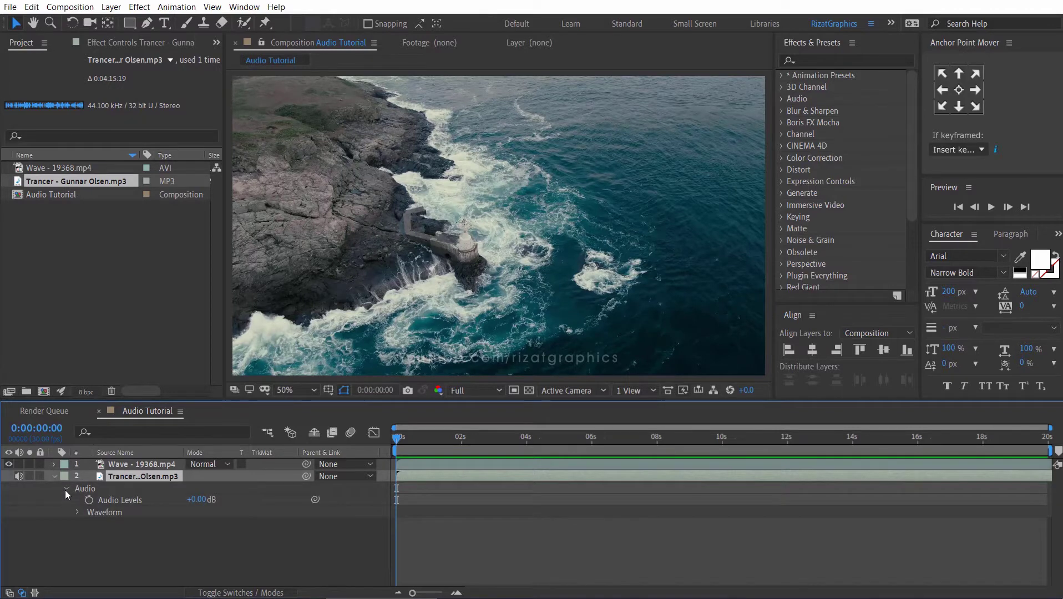
click(78, 512)
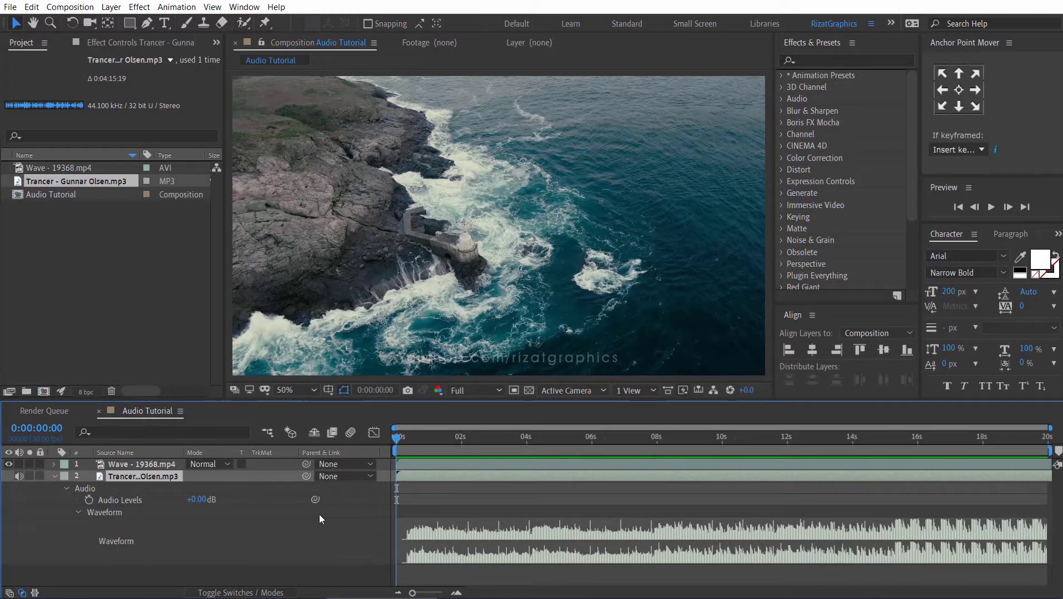
Keyframe Audio Levels at +0.00 dB at 2 s and -50 dB at 0 s.
click(89, 501)
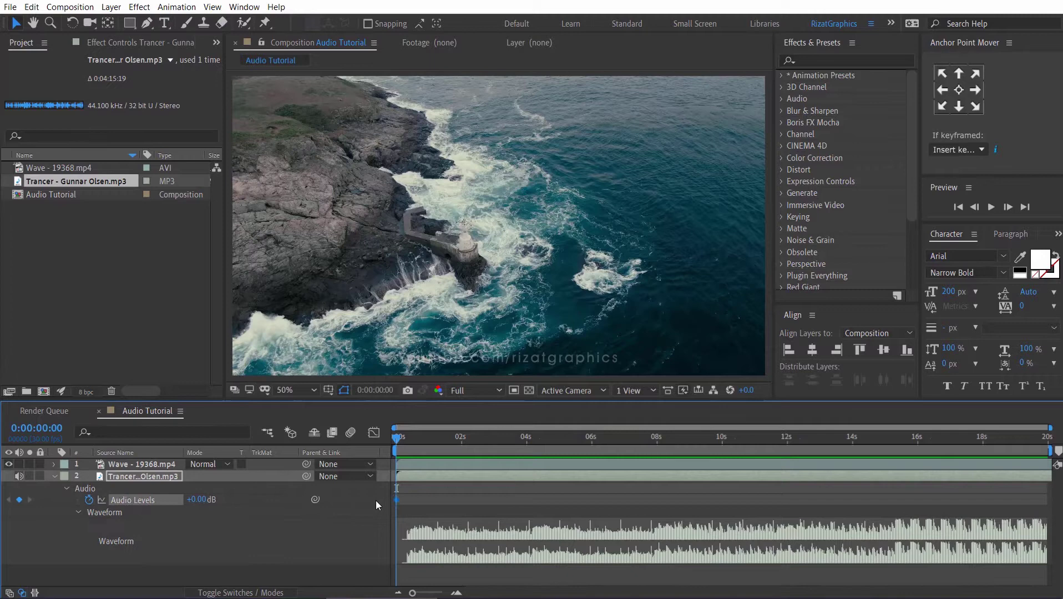
click(461, 442)
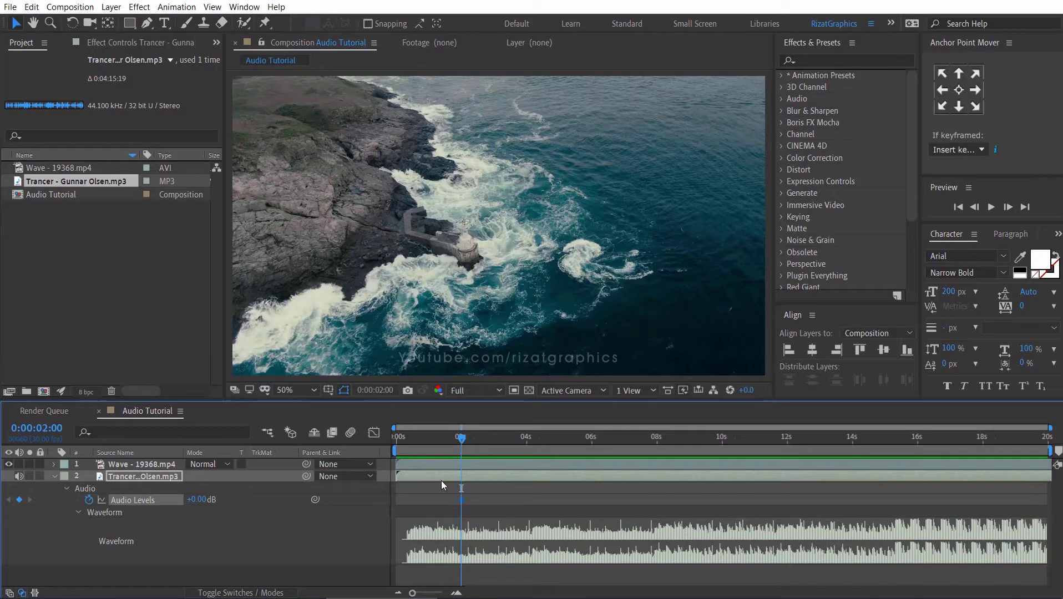
click(397, 441)
drag(396, 441, 387, 439)
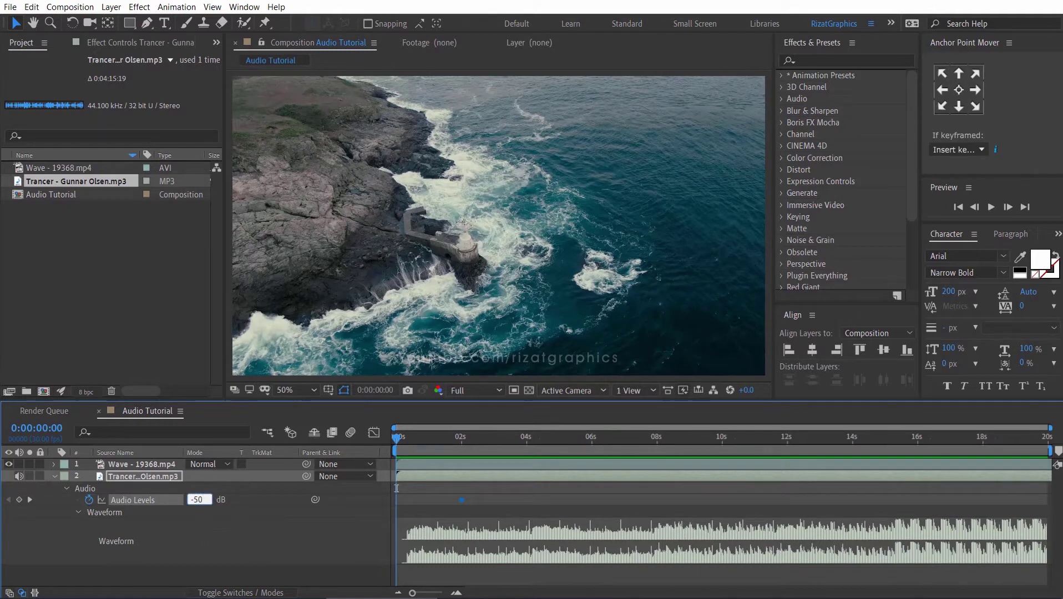
click(235, 526)
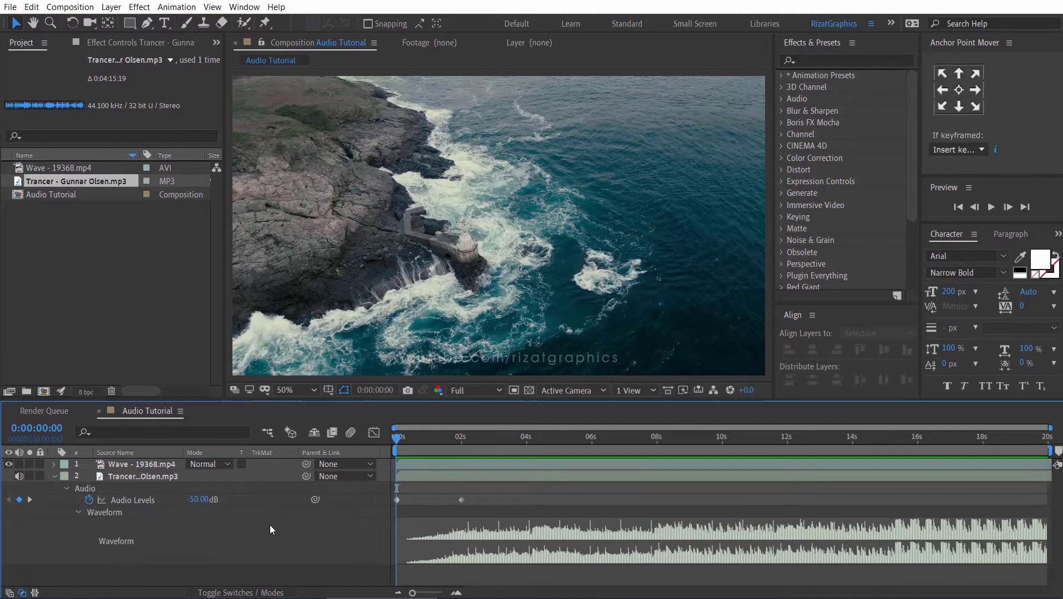
click(990, 208)
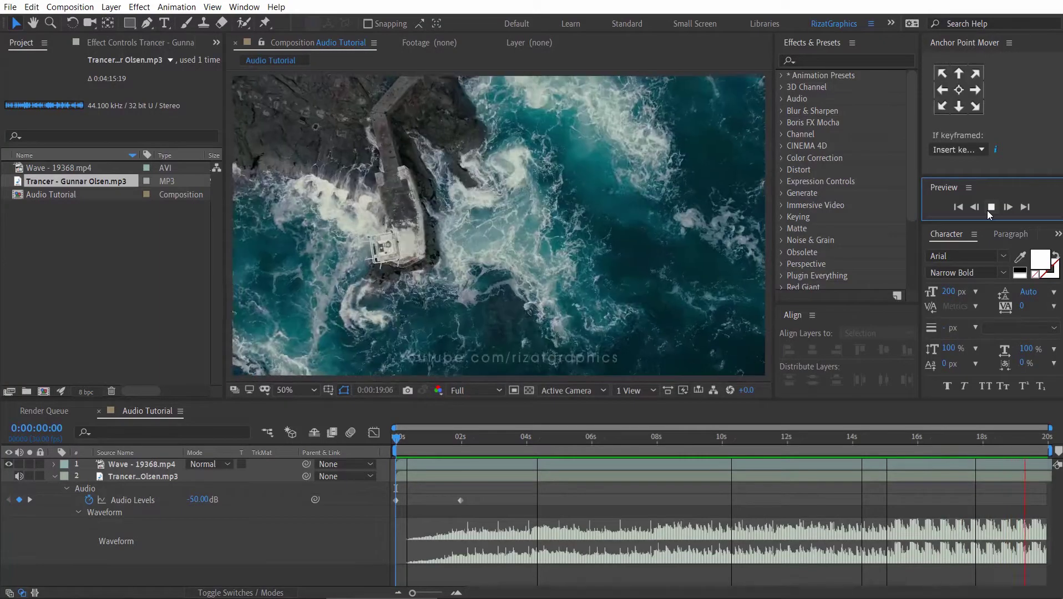
click(987, 210)
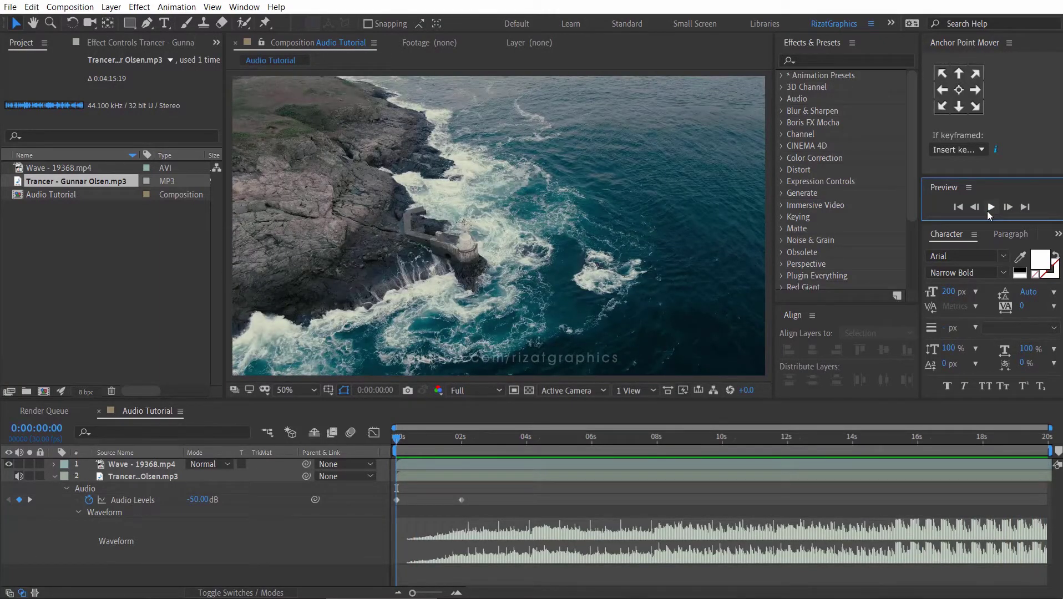
Add Audio Levels keyframes of +0.00 dB at 18 s and -50 dB at 19:29.
drag(1008, 439, 981, 438)
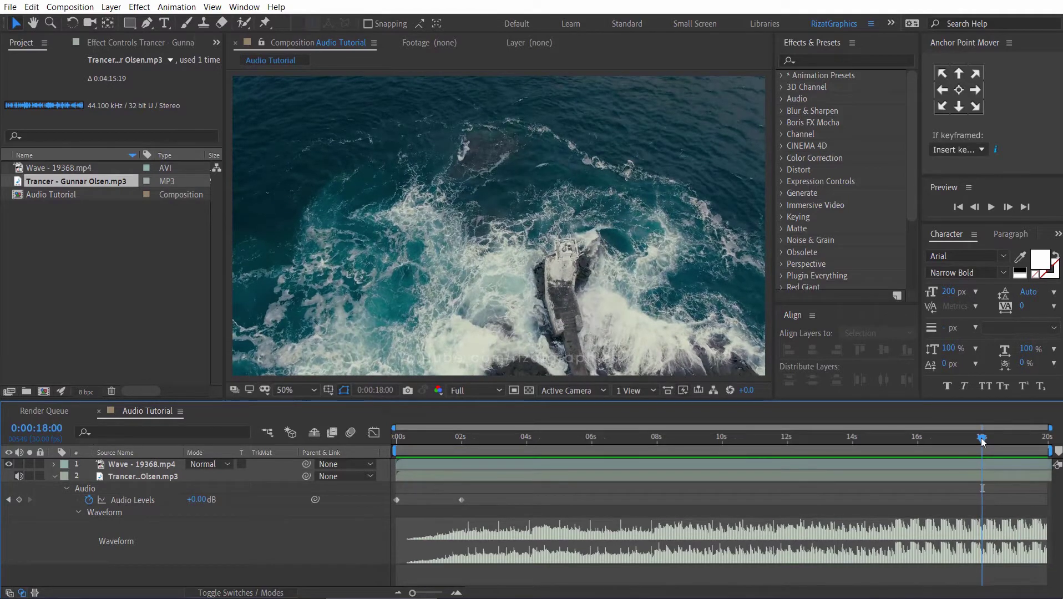
click(20, 501)
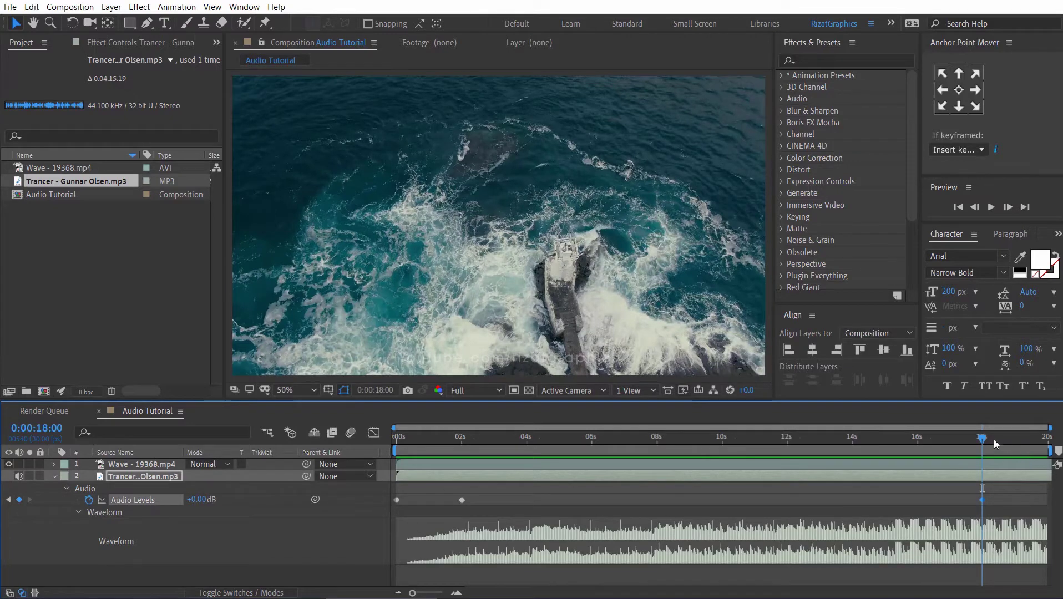
drag(986, 436, 1057, 448)
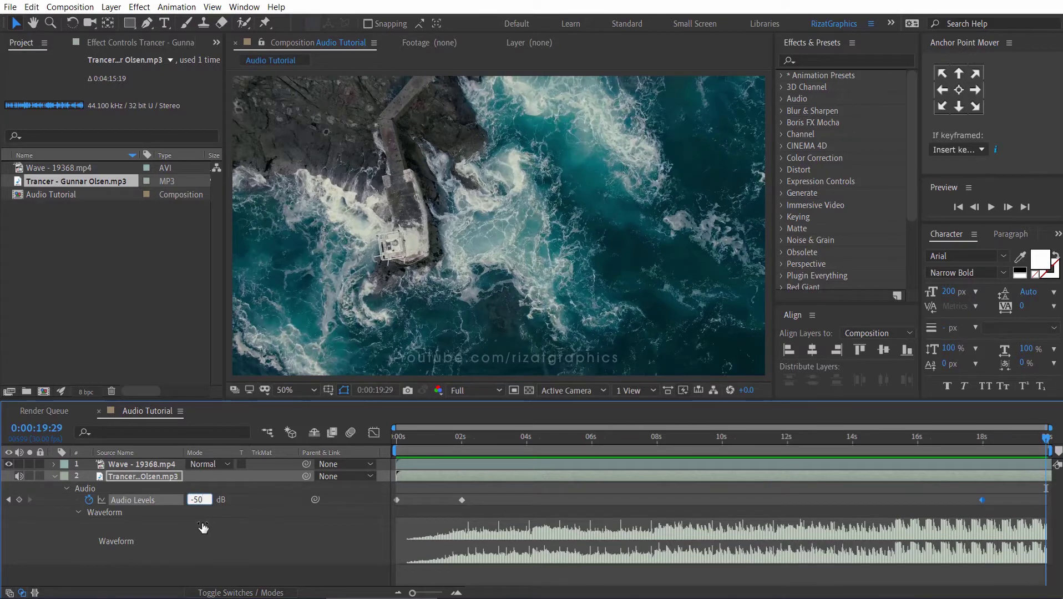
key(Return)
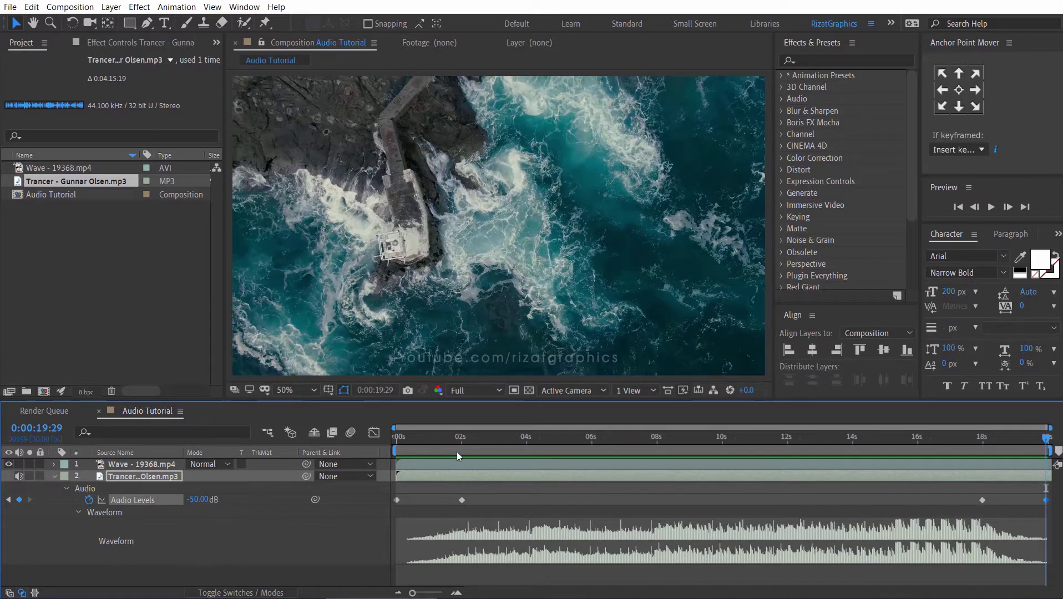
click(396, 443)
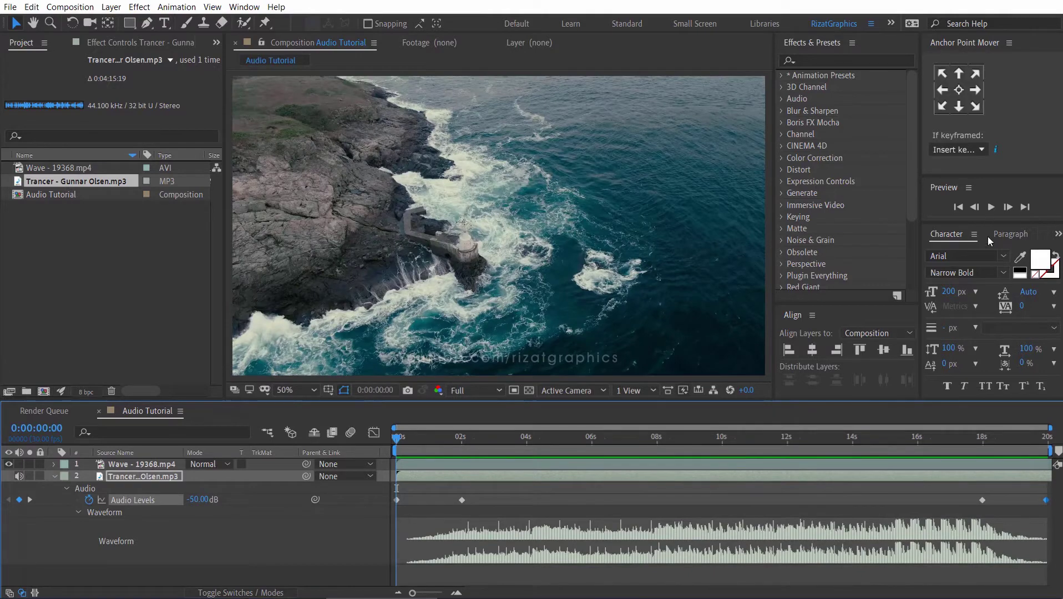
click(991, 207)
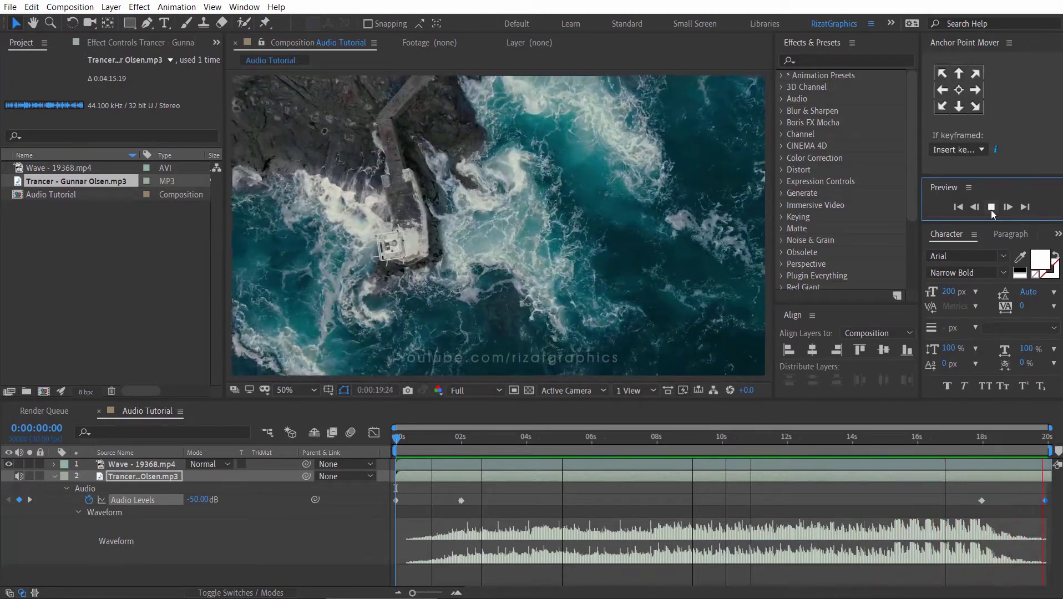
click(990, 210)
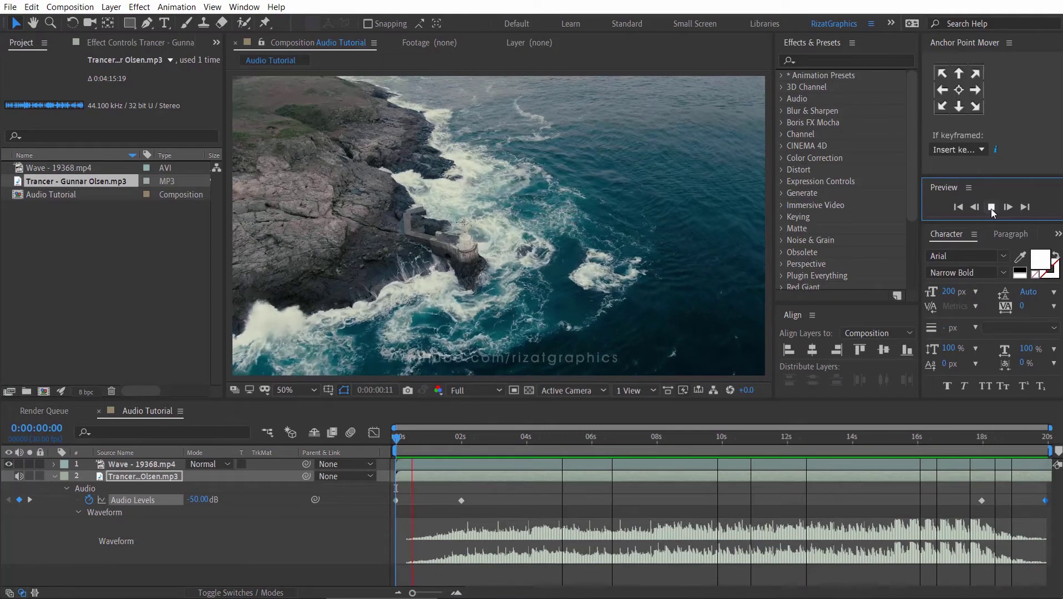